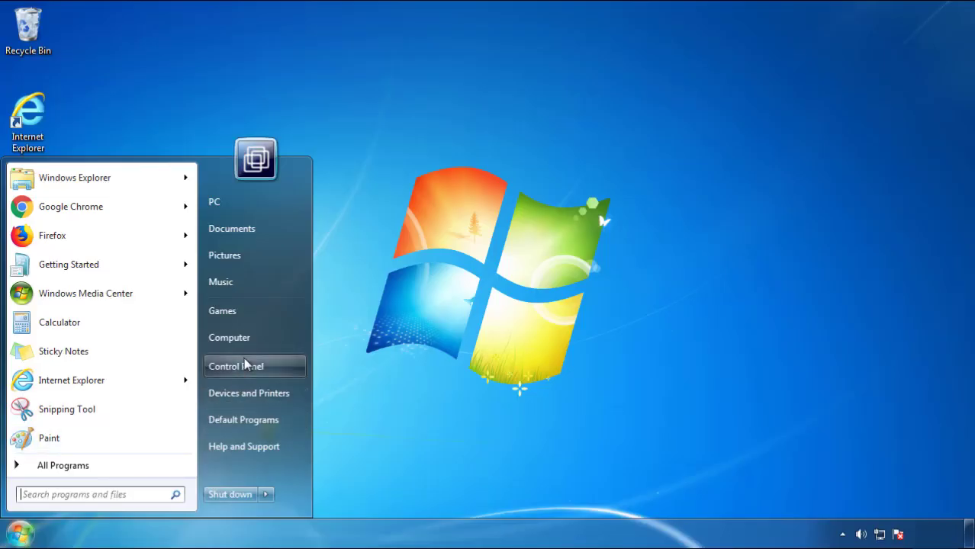
Step: Open the list of installed programs in Control Panel and sort it by installation date, newest first
left_click(244, 362)
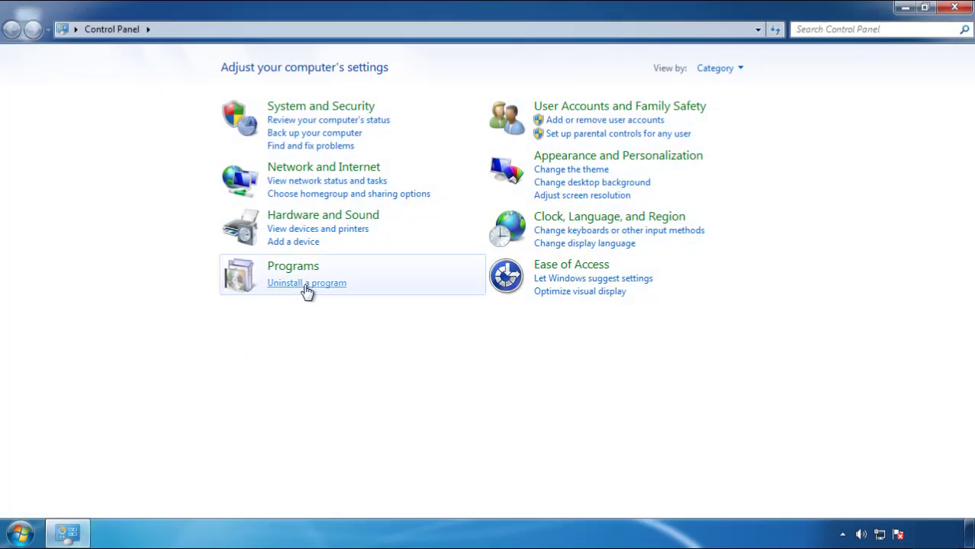
left_click(305, 289)
left_click(572, 145)
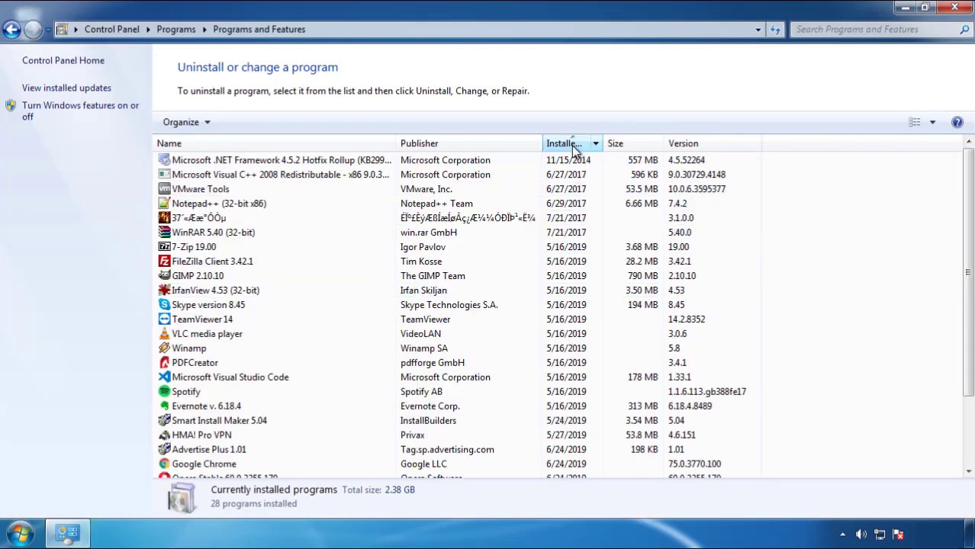
left_click(572, 145)
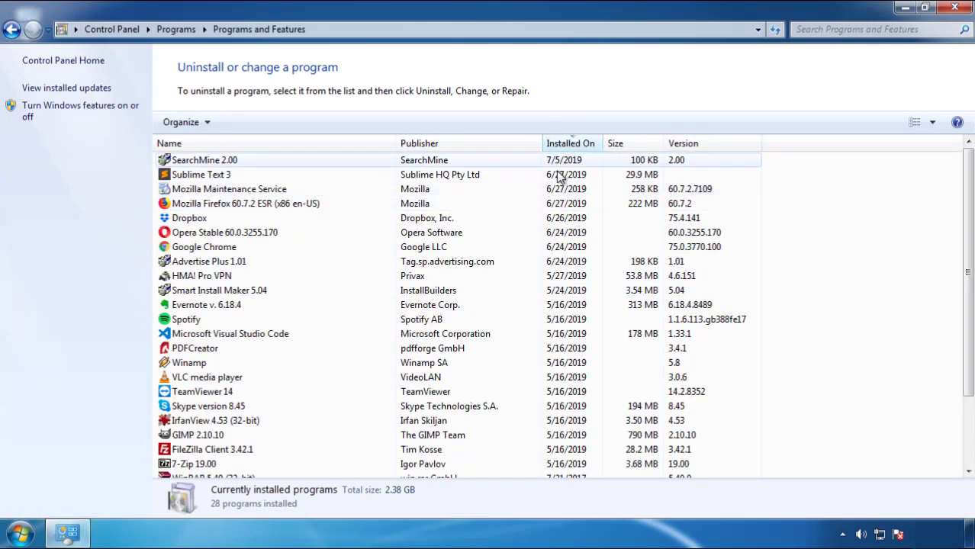
Step: Uninstall SearchMine 2.00 and close the installed programs window
left_click(204, 163)
left_click(243, 122)
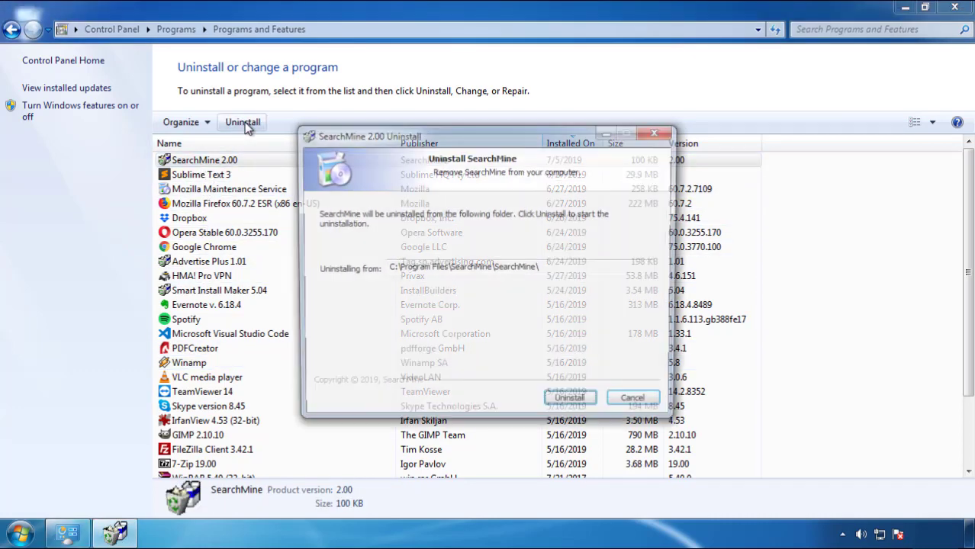
left_click(566, 402)
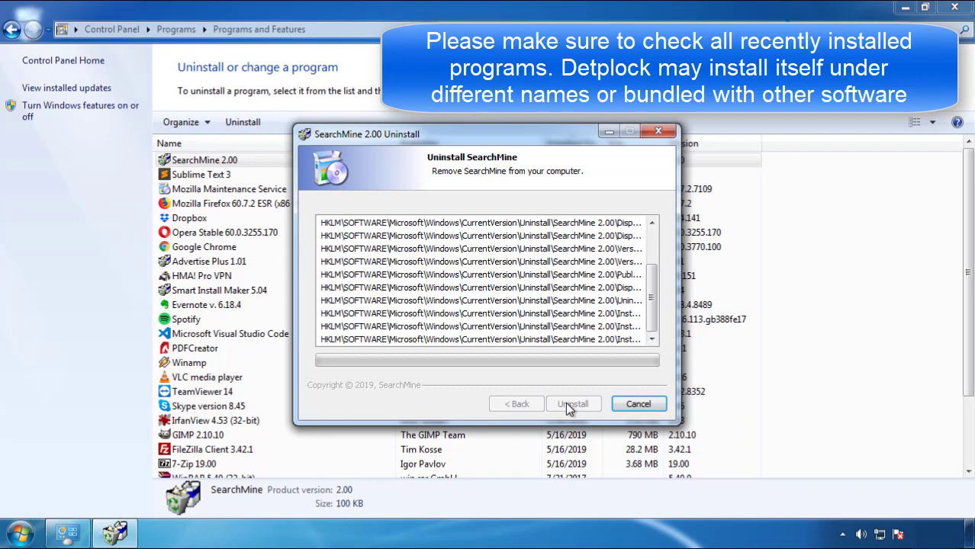
left_click(566, 402)
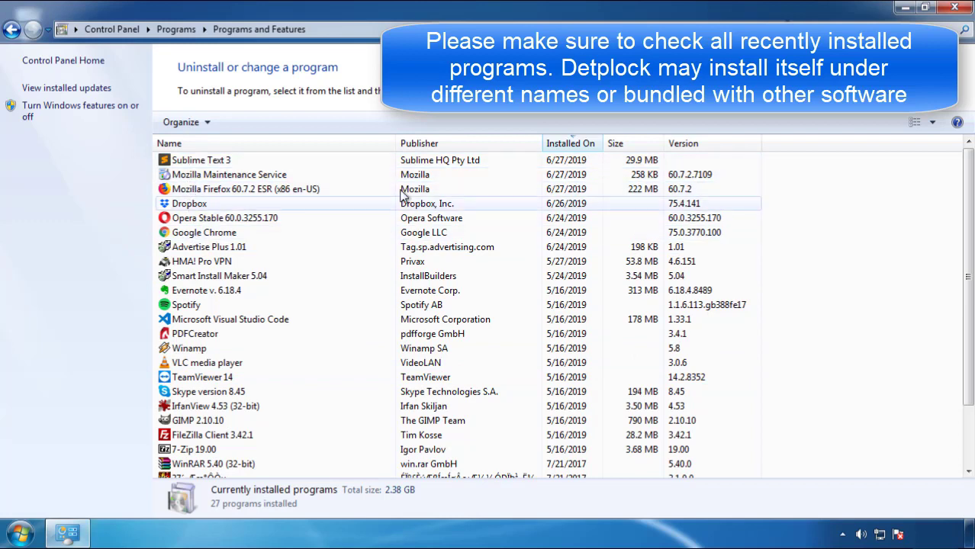
left_click(955, 9)
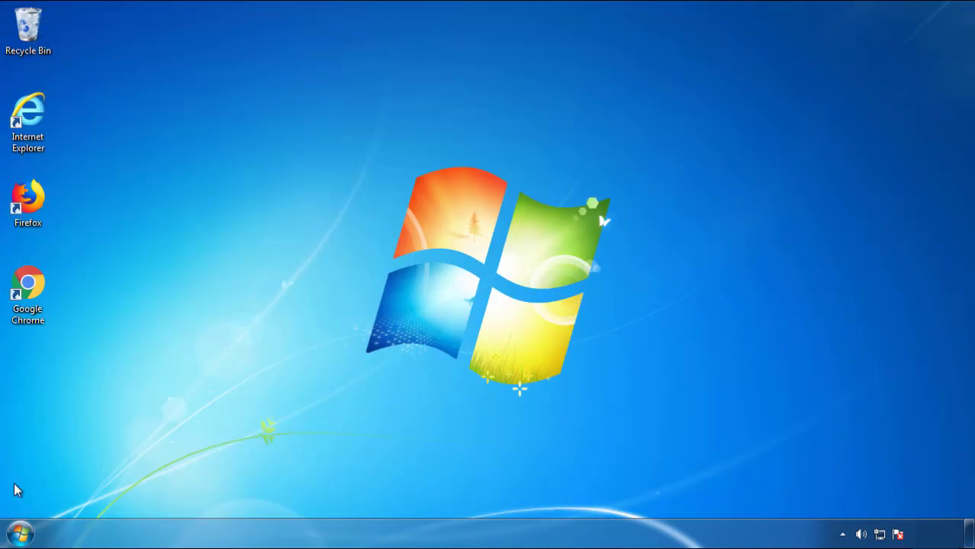
Step: Restart the computer and boot Windows 7 into Safe Mode from the advanced boot options
left_click(20, 533)
left_click(266, 494)
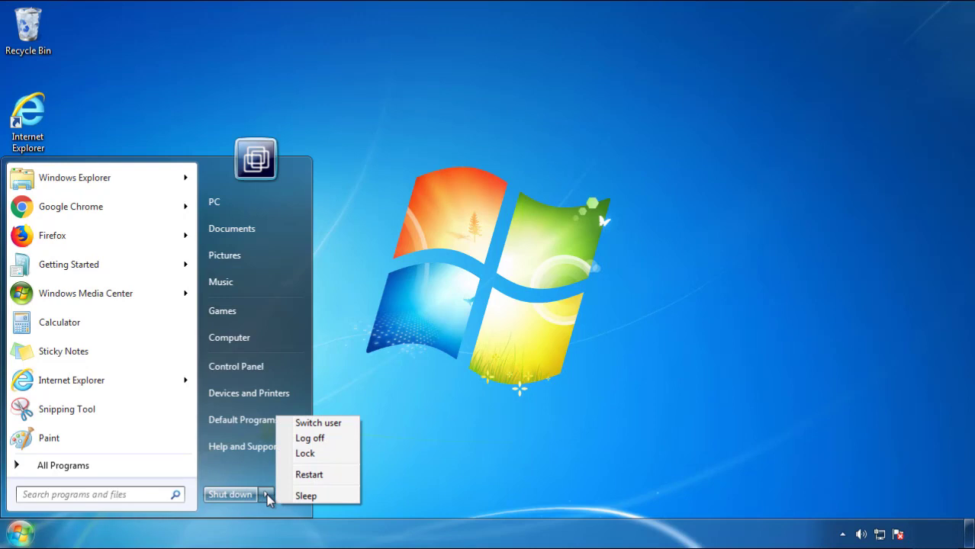
left_click(507, 435)
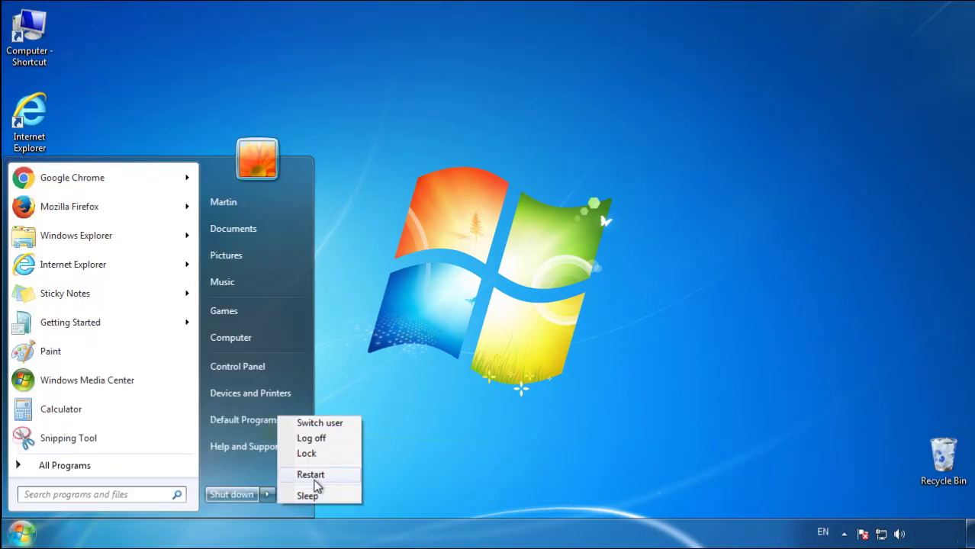
left_click(314, 478)
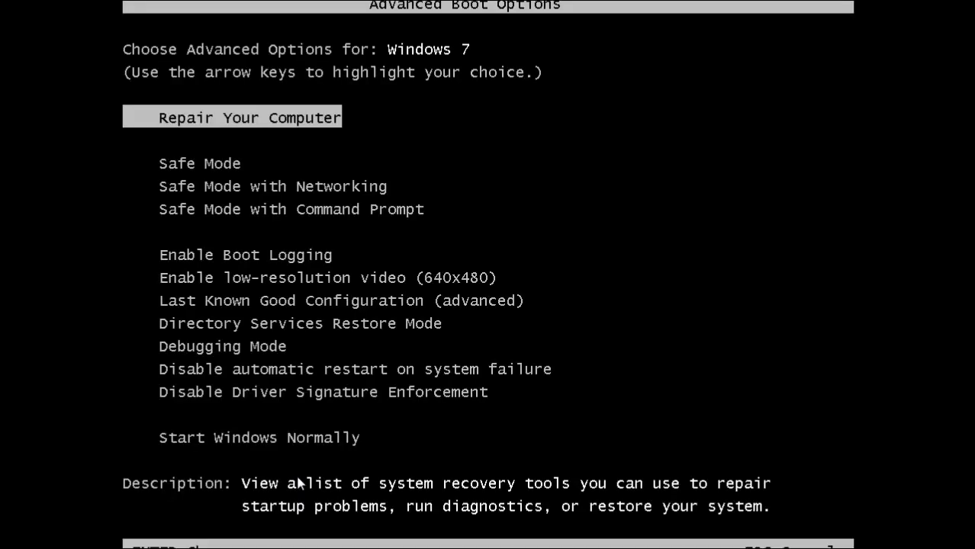
key("Down")
key("Return")
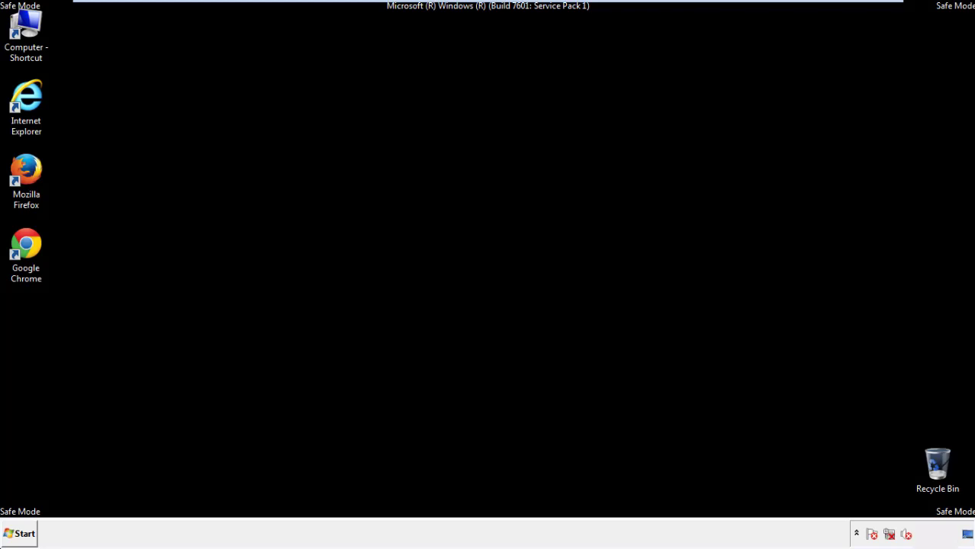
Step: Launch Mozilla Firefox and decline making it the default browser
double_click(35, 178)
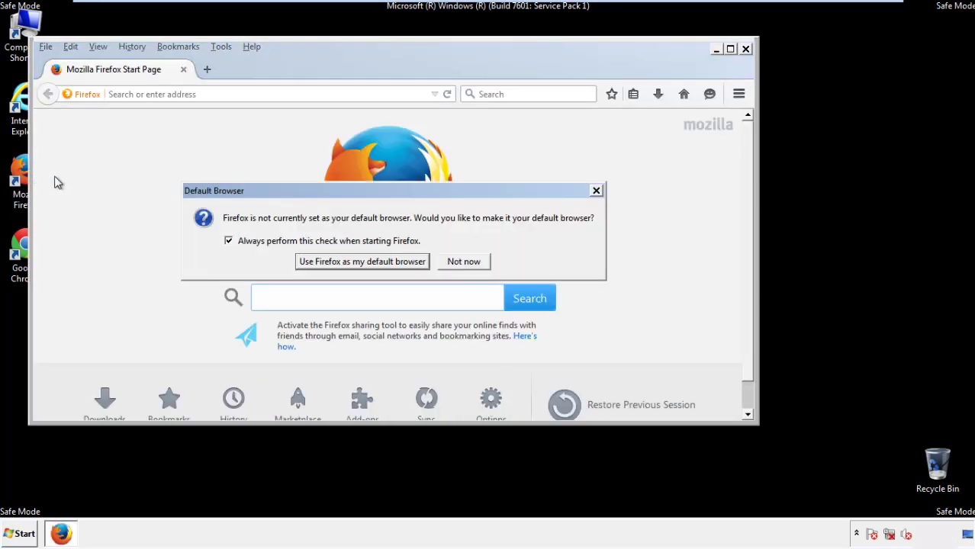
left_click(470, 262)
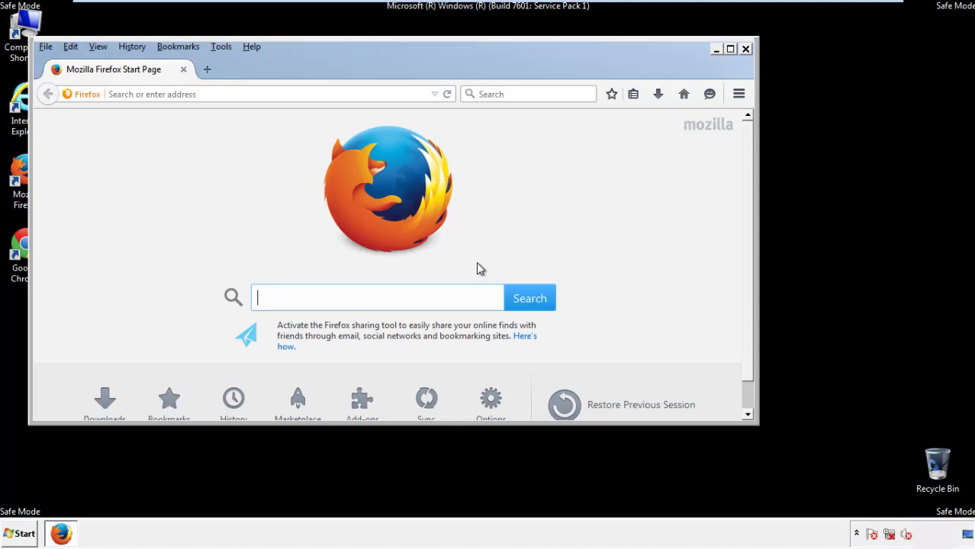
Step: Hide Firefox's menu bar and show it again
right_click(297, 67)
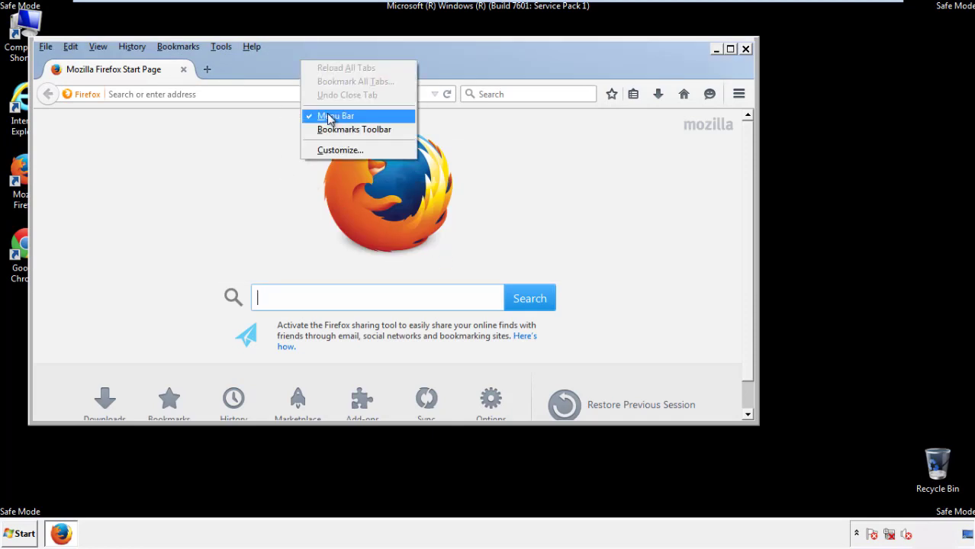
left_click(325, 114)
right_click(308, 66)
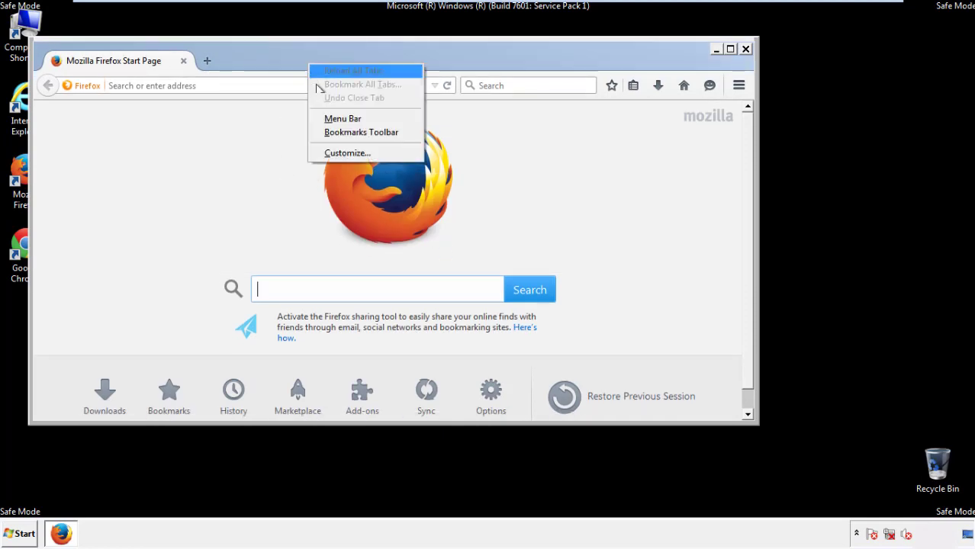
left_click(328, 120)
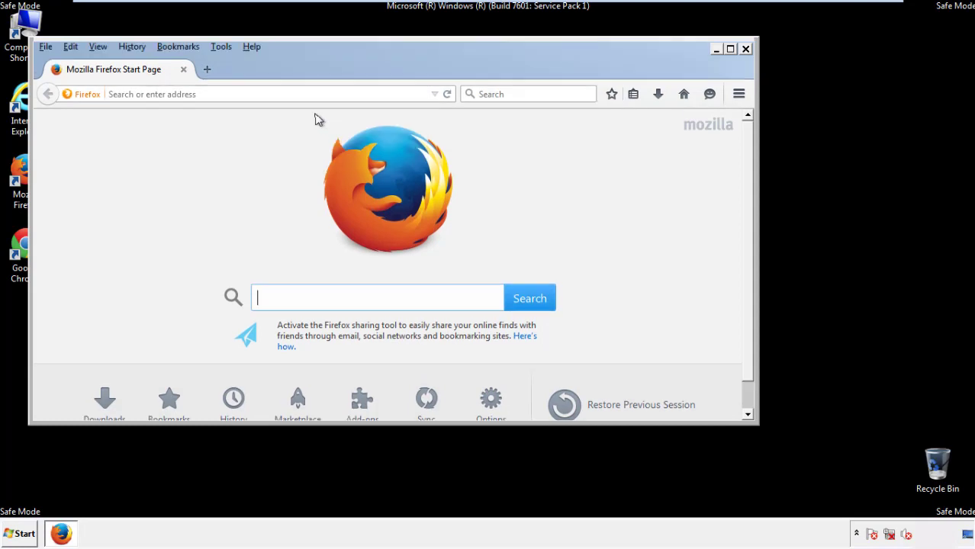
Step: Clear Firefox's recent history for the time range Everything, including cookies, cache, active logins, offline website data and site preferences
left_click(138, 48)
left_click(147, 77)
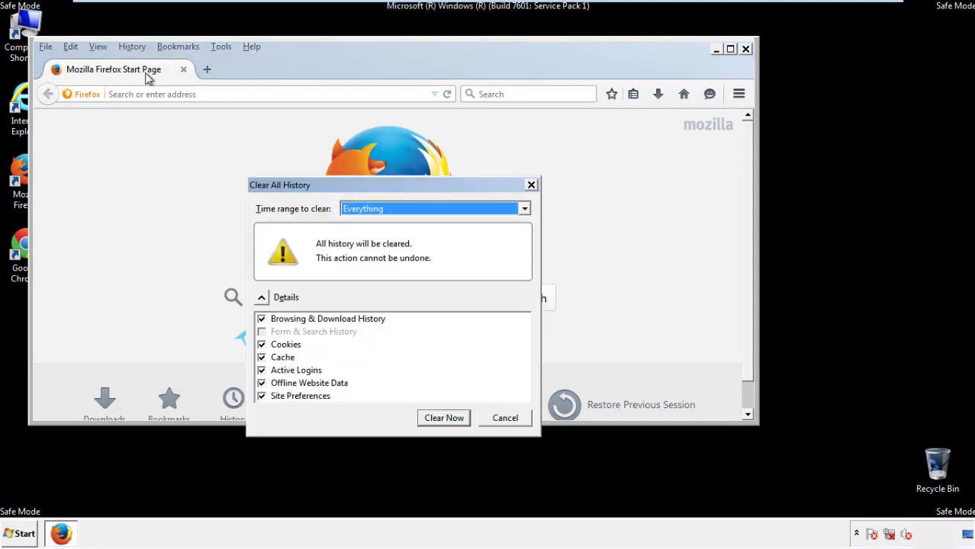
left_click(363, 211)
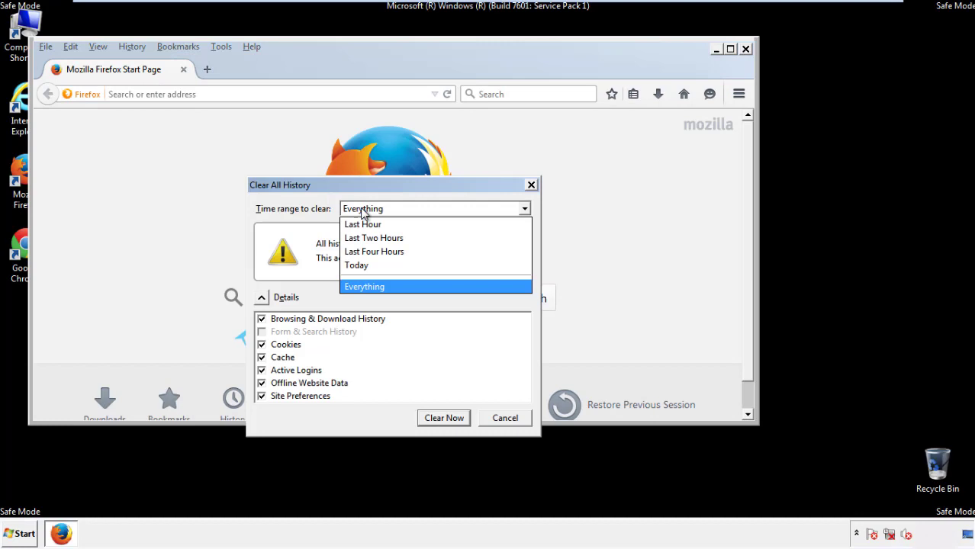
left_click(366, 286)
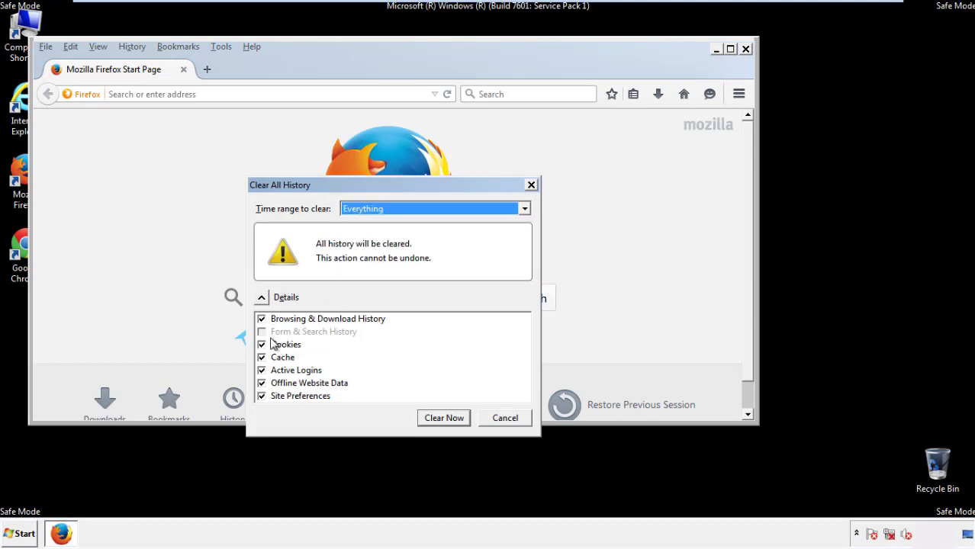
left_click(261, 383)
left_click(262, 382)
left_click(262, 396)
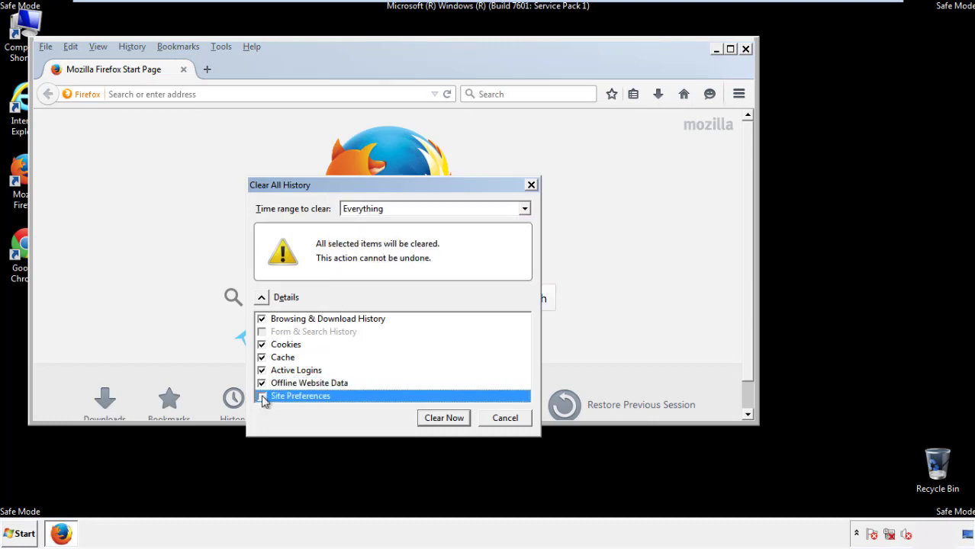
left_click(262, 396)
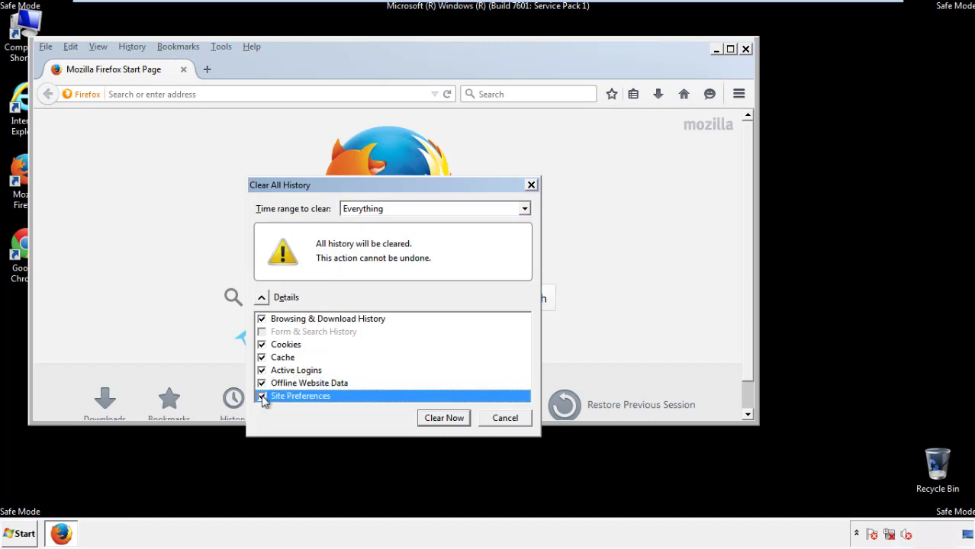
left_click(443, 419)
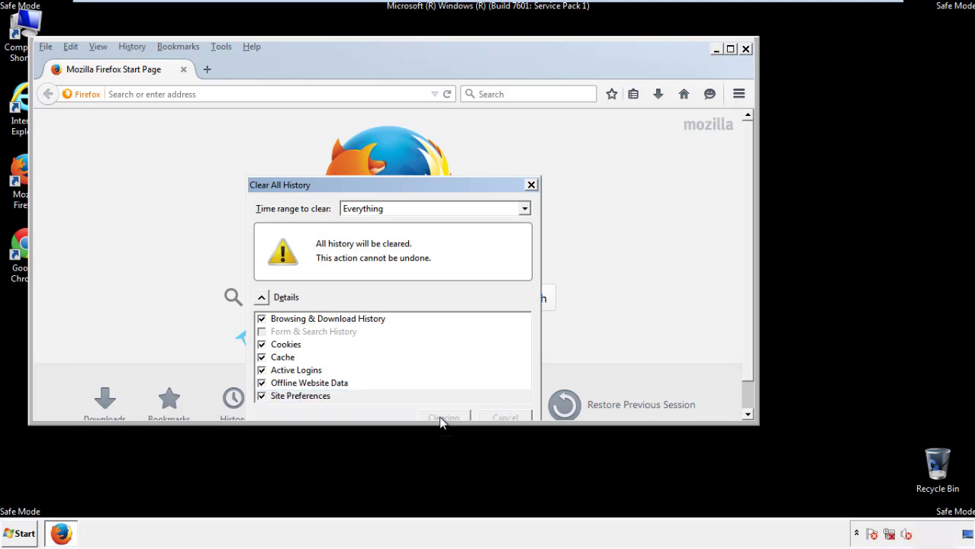
Step: Refresh Firefox to its defaults from the Troubleshooting Information page, finish the import, decline making it the default browser, and close it
left_click(252, 47)
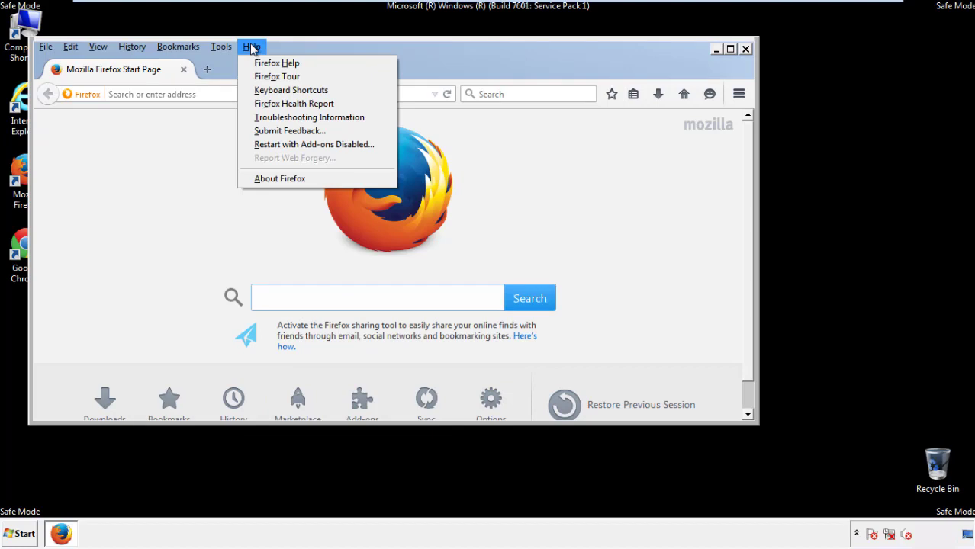
left_click(281, 116)
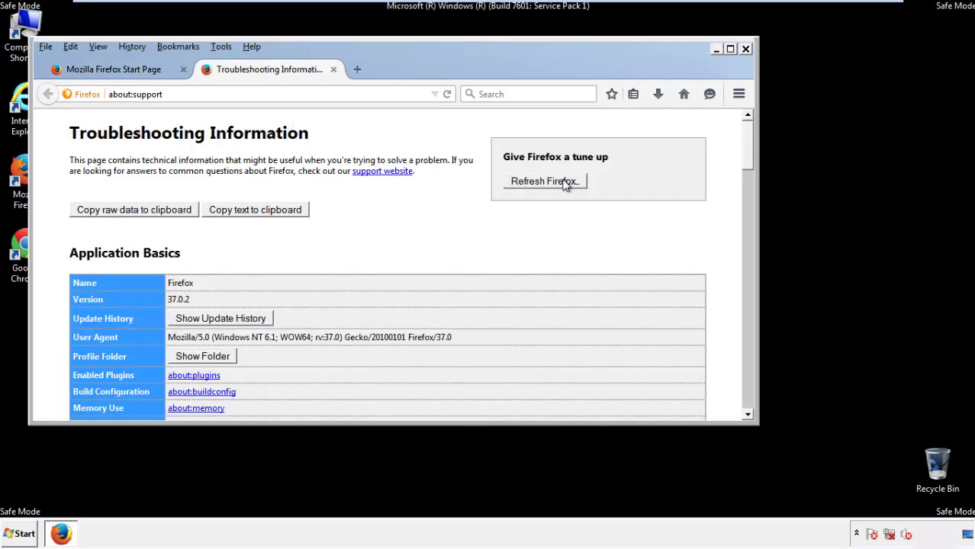
left_click(565, 183)
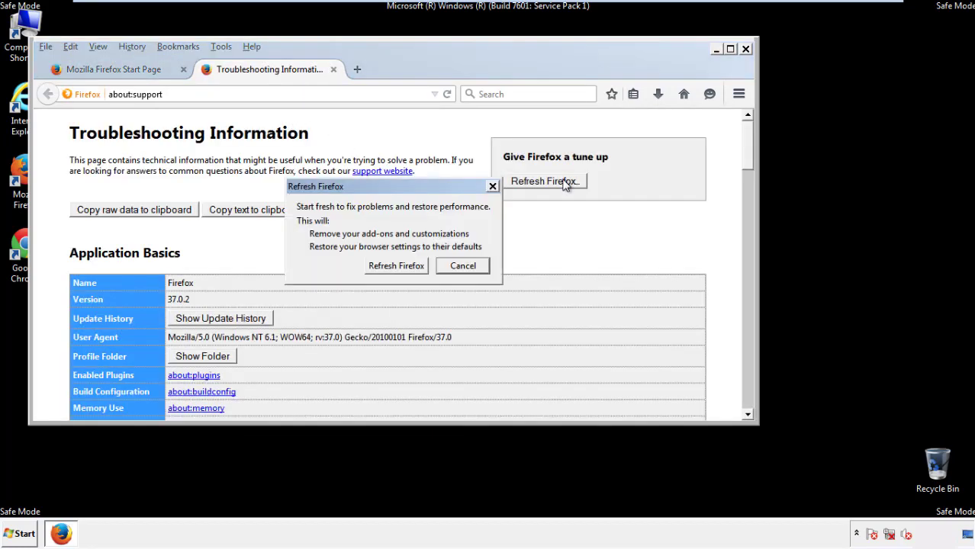
left_click(396, 267)
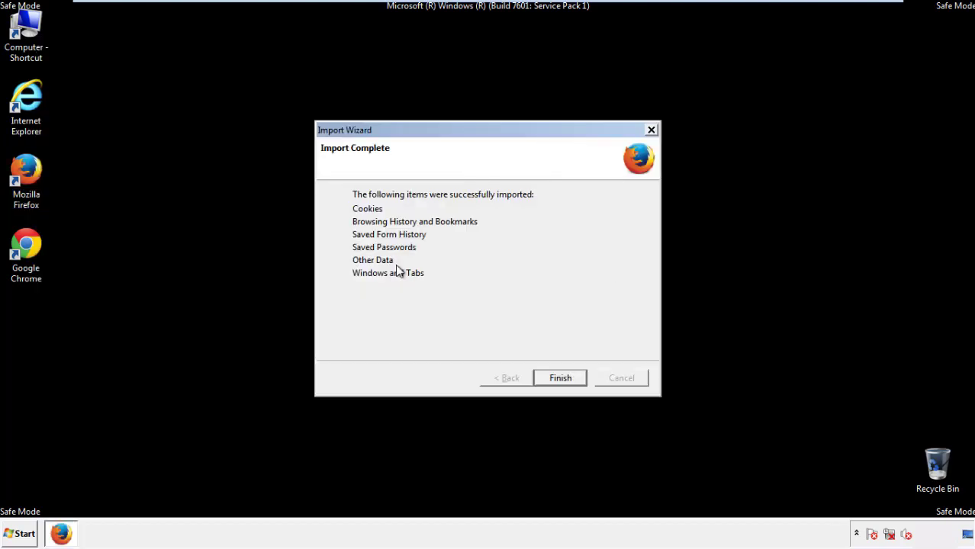
left_click(561, 378)
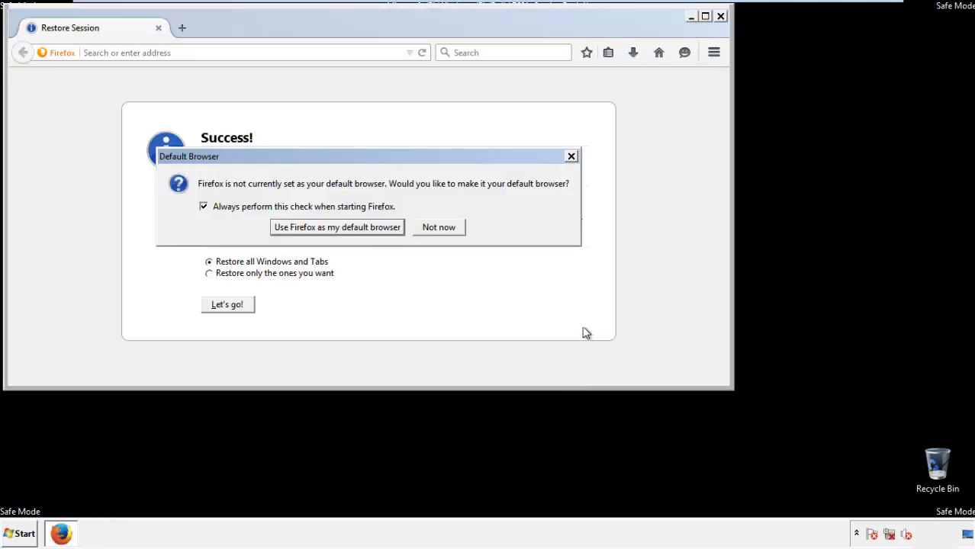
left_click(440, 227)
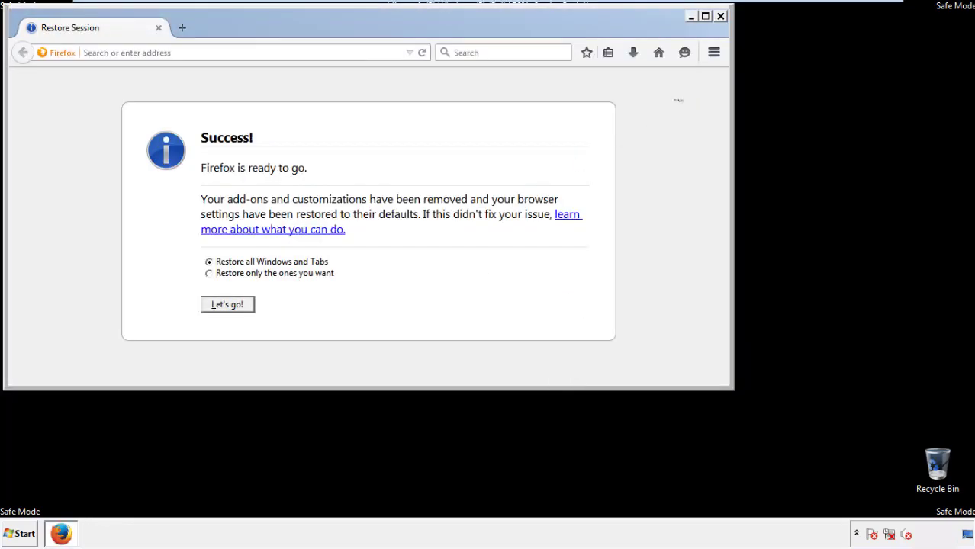
left_click(719, 16)
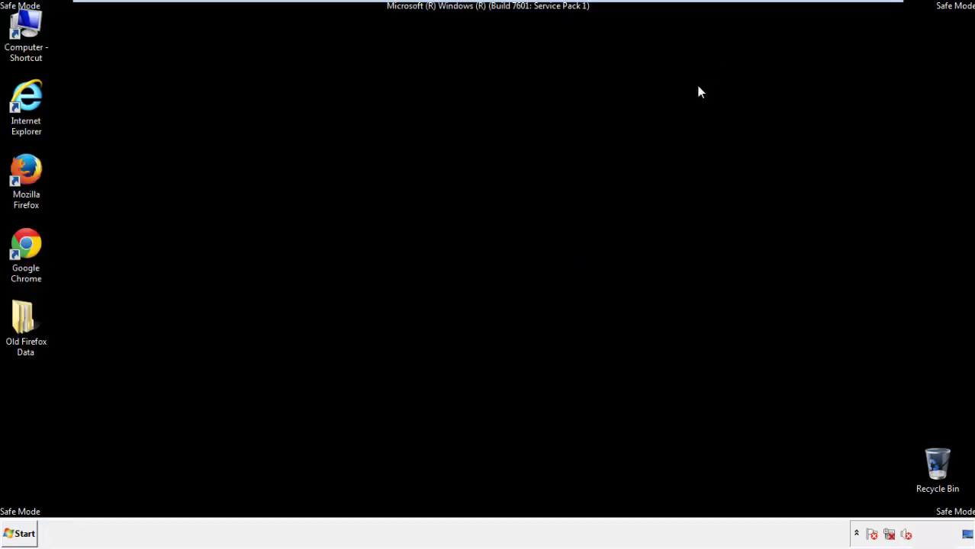
Step: Launch Google Chrome and stop it from asking to become the default browser
left_click(23, 243)
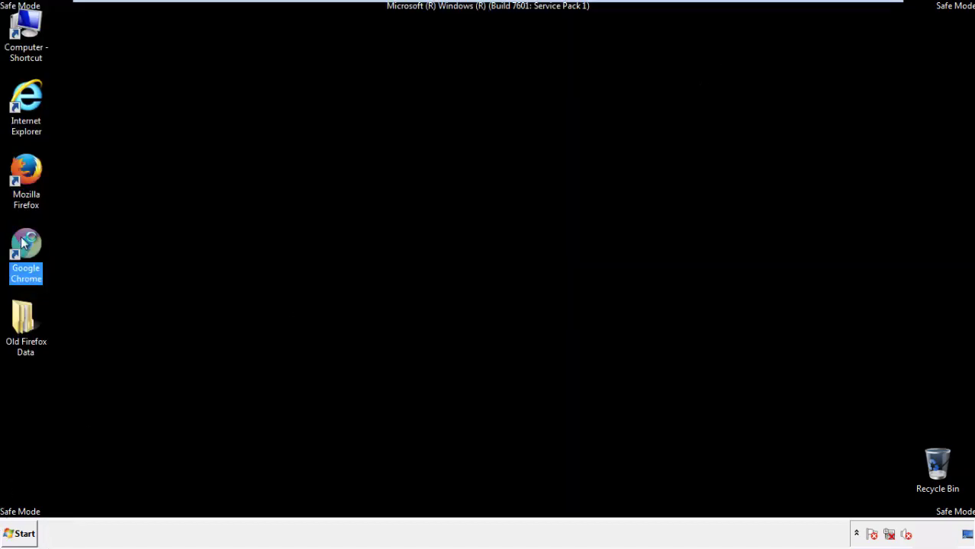
double_click(23, 243)
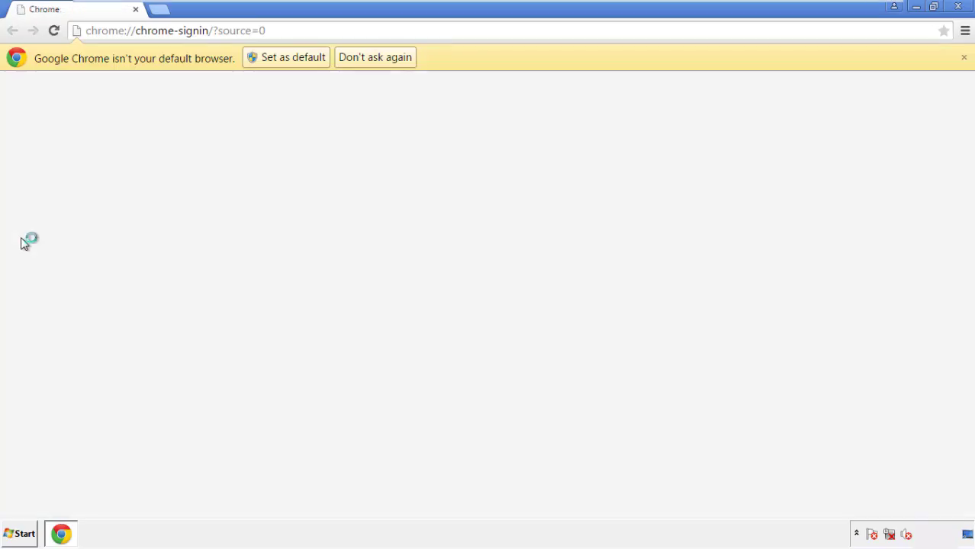
left_click(391, 58)
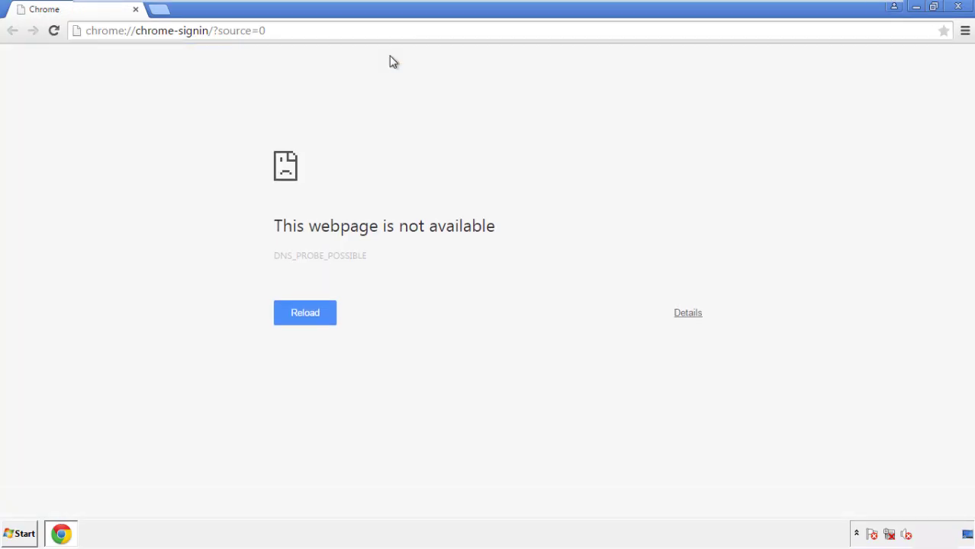
Step: Clear Chrome's browsing data from the beginning of time, including history, downloads, cookies, cached files, autofill form data and hosted app data
left_click(966, 33)
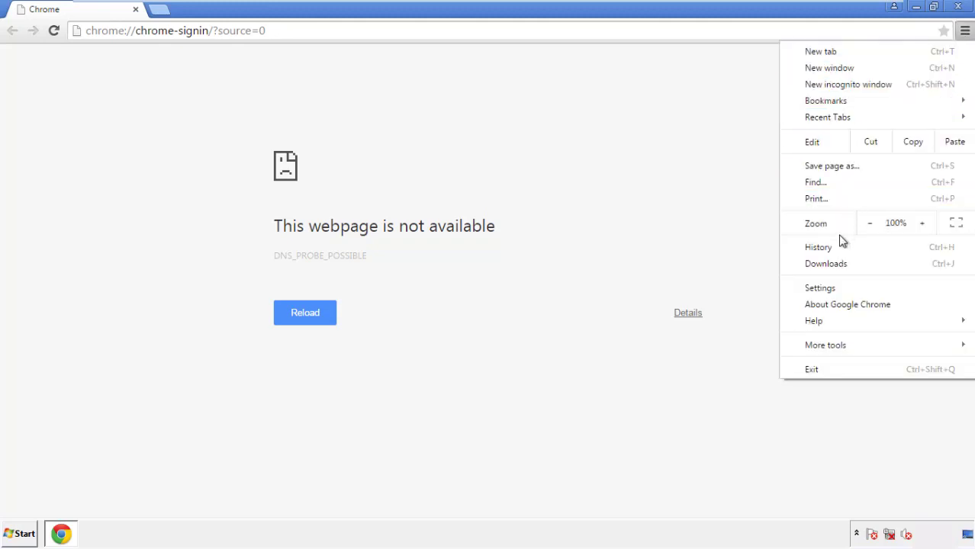
left_click(824, 288)
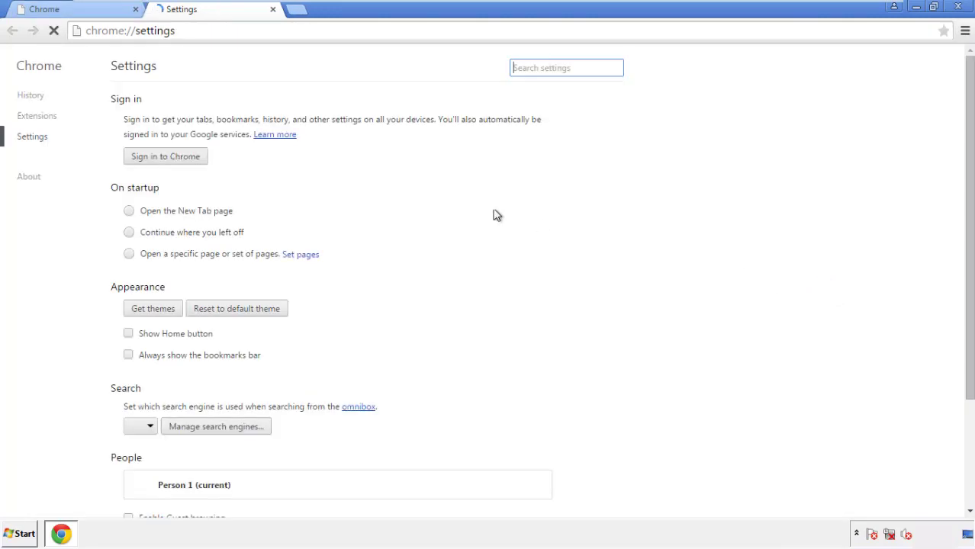
left_click(35, 96)
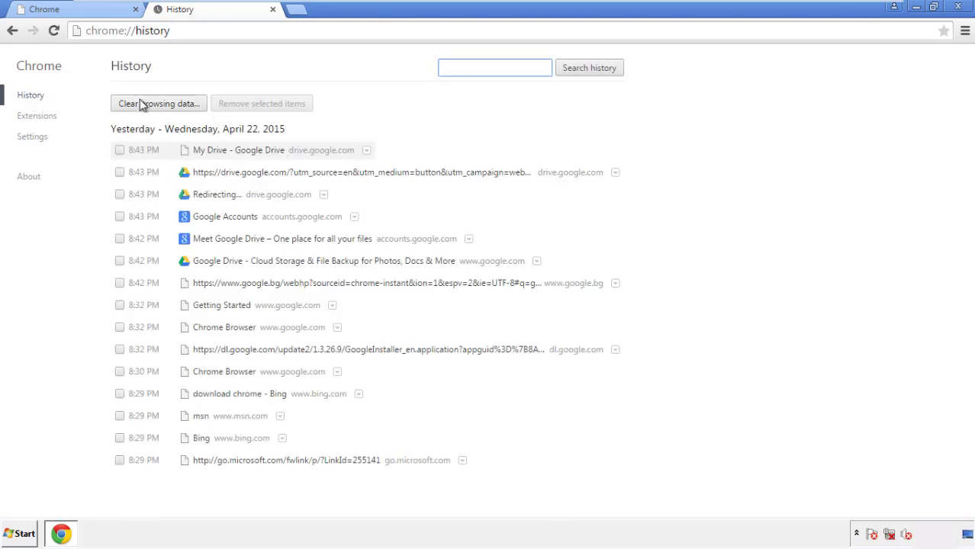
left_click(147, 107)
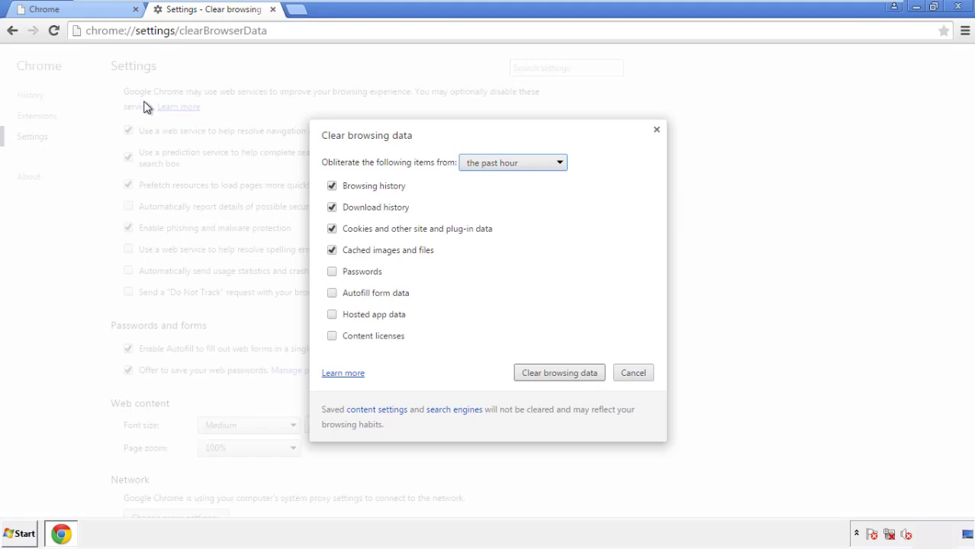
left_click(490, 163)
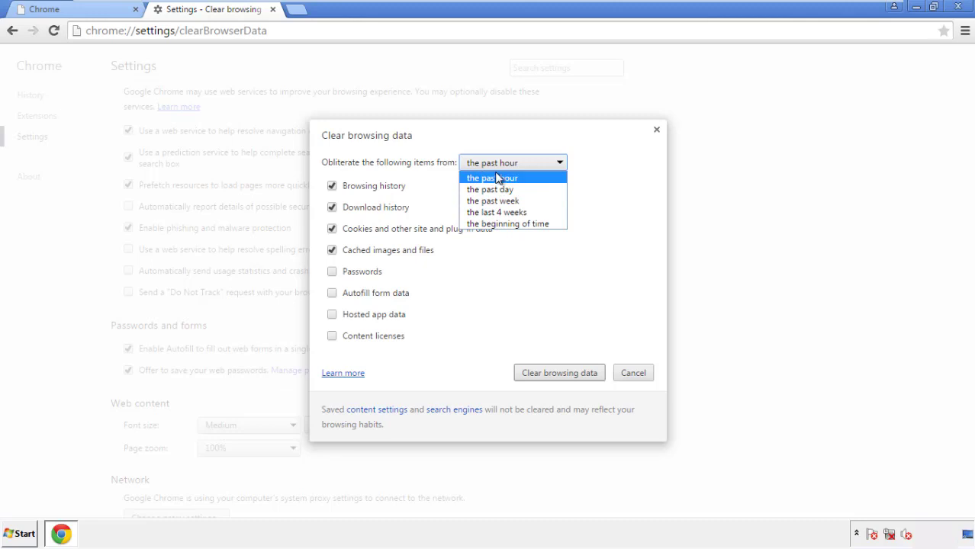
left_click(488, 225)
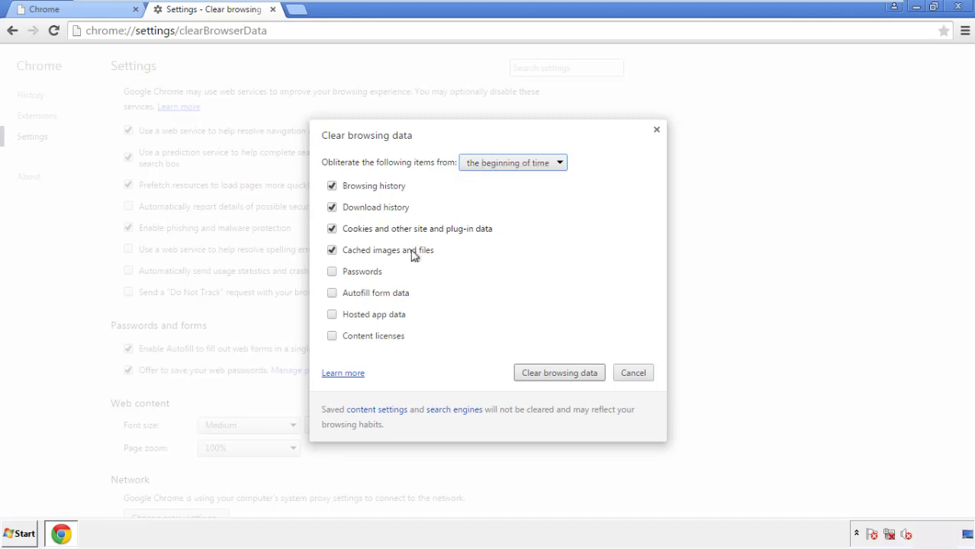
left_click(338, 293)
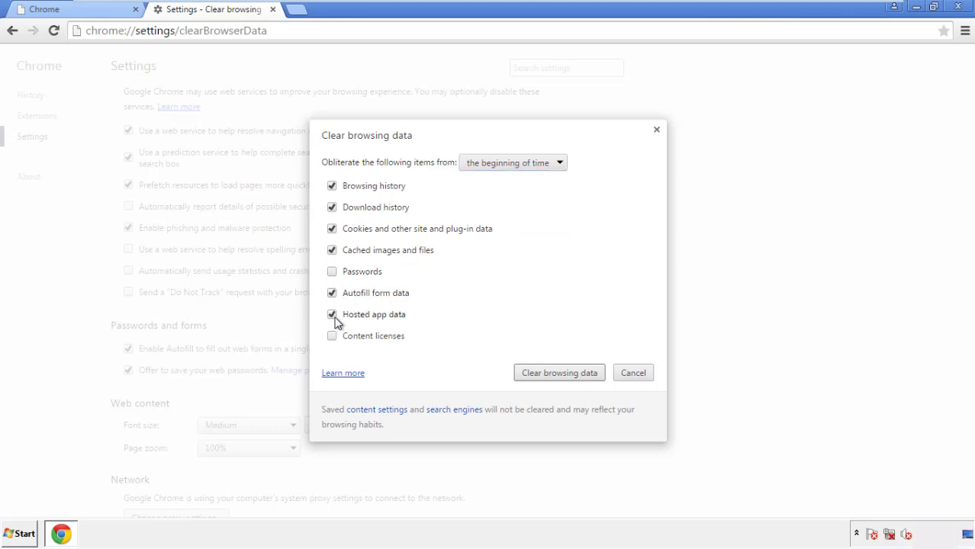
left_click(544, 373)
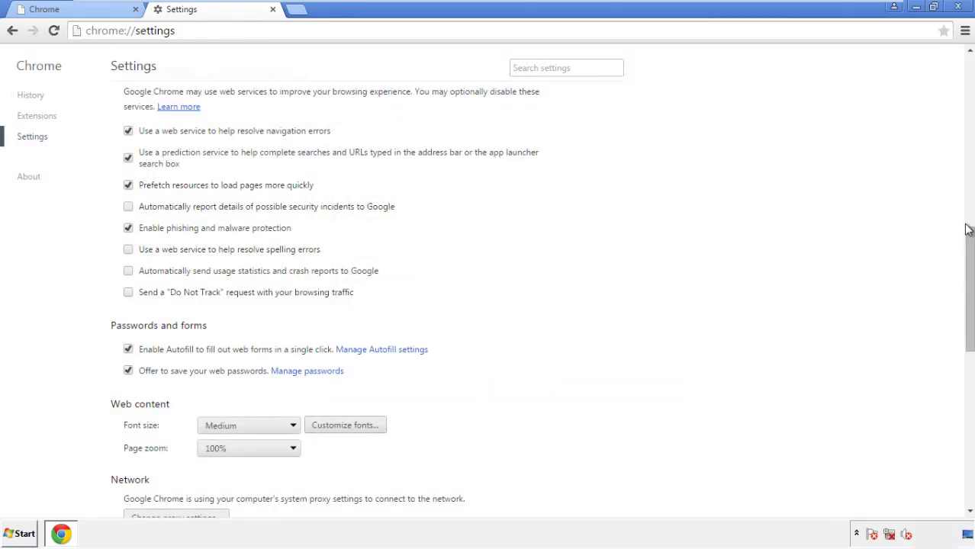
Step: Reset Chrome's settings to their original defaults and close the browser
left_click_drag(968, 230, 966, 424)
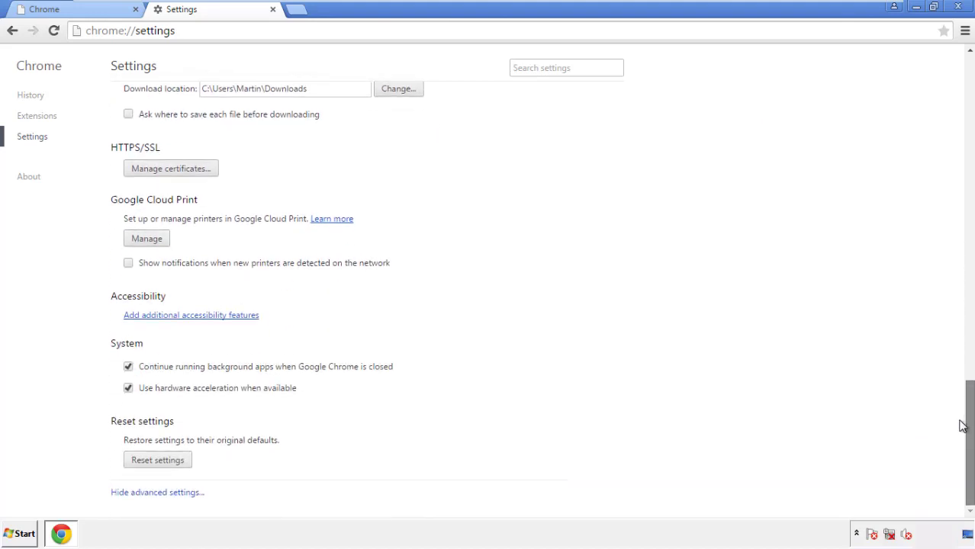
left_click(185, 466)
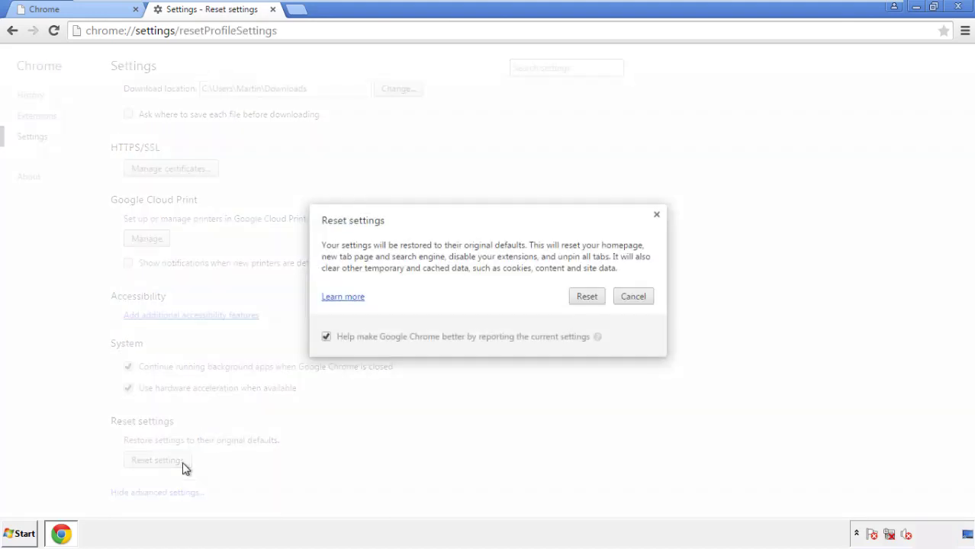
left_click(587, 298)
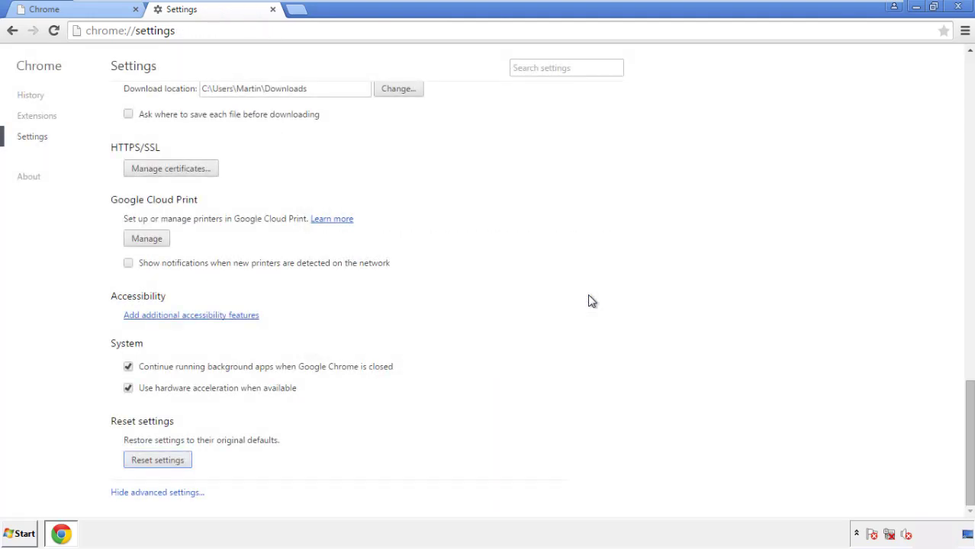
left_click(958, 6)
left_click(527, 248)
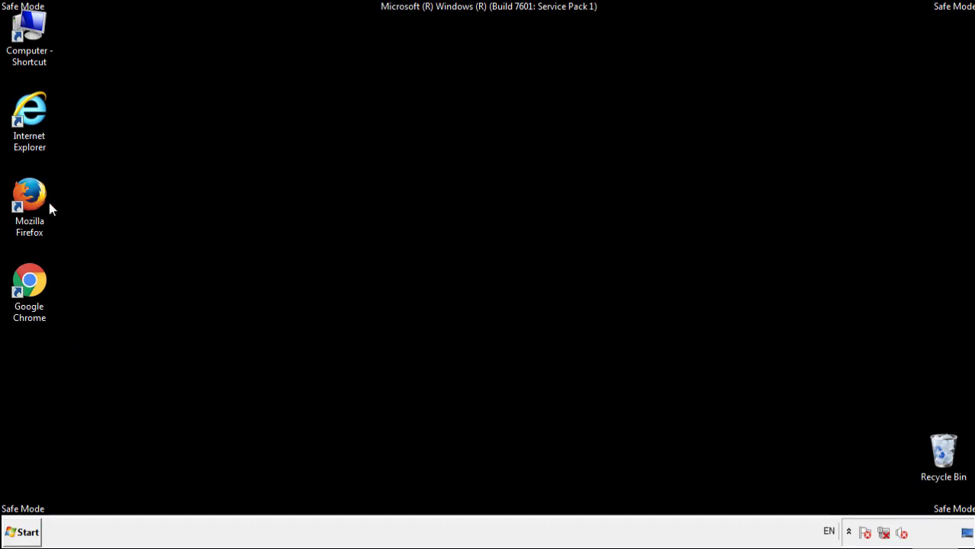
Step: Launch Firefox, remove the Search Mine extension from its add-ons, and close the browser
double_click(38, 191)
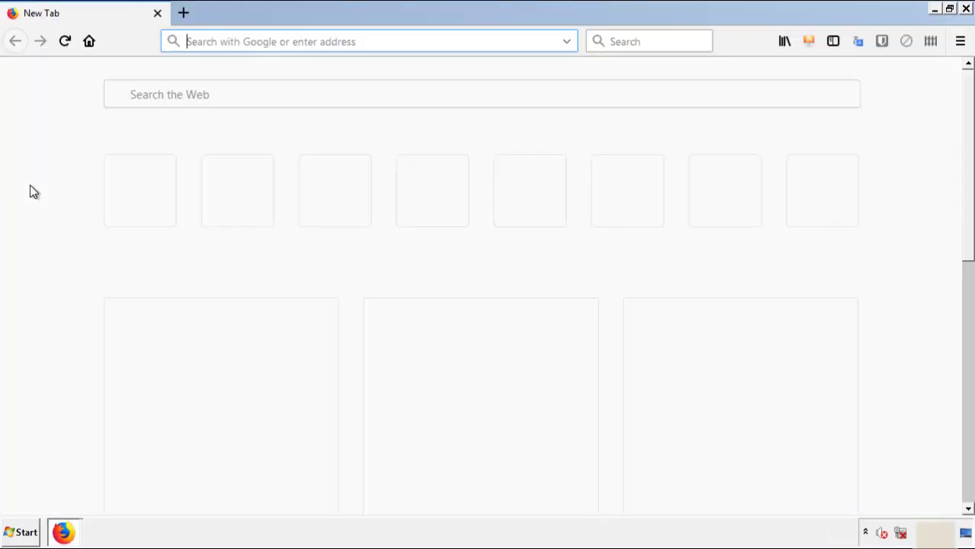
left_click(960, 41)
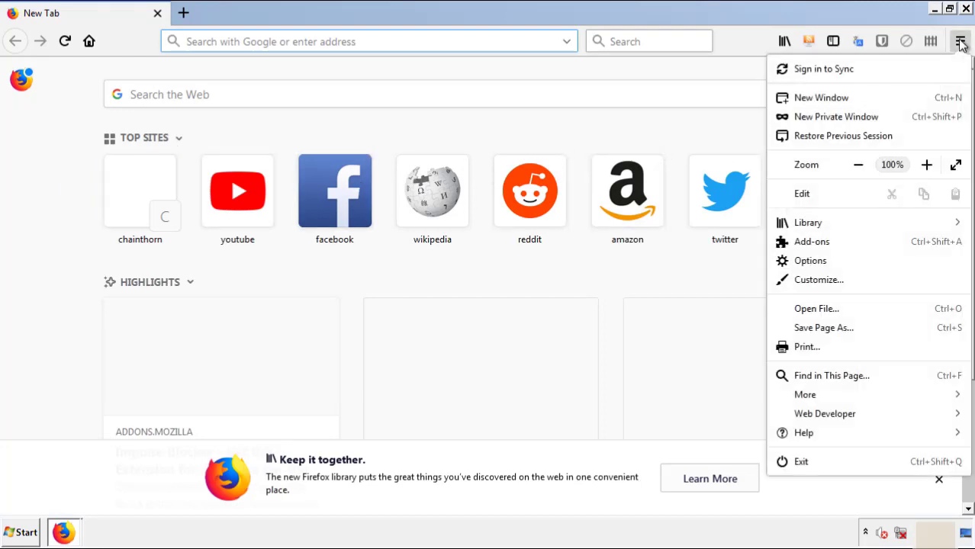
left_click(900, 242)
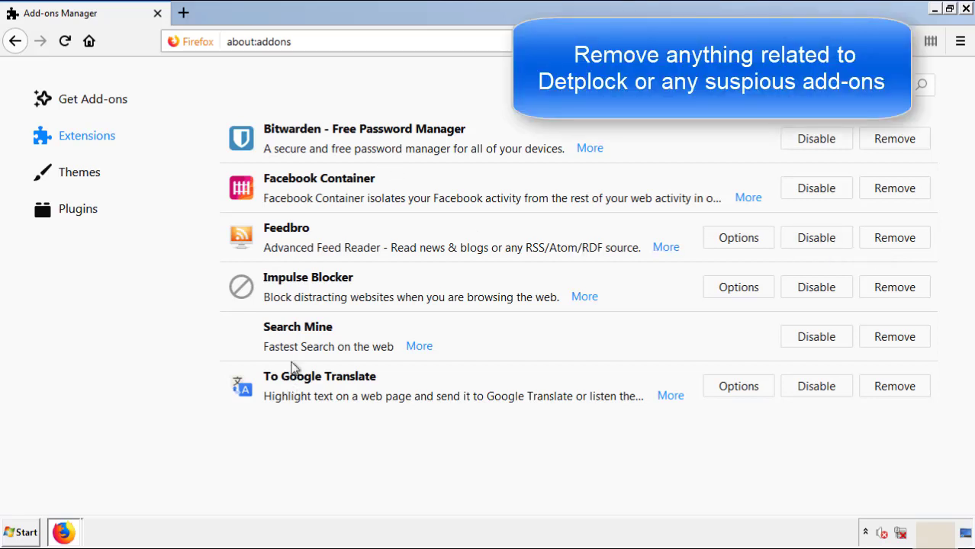
left_click(891, 343)
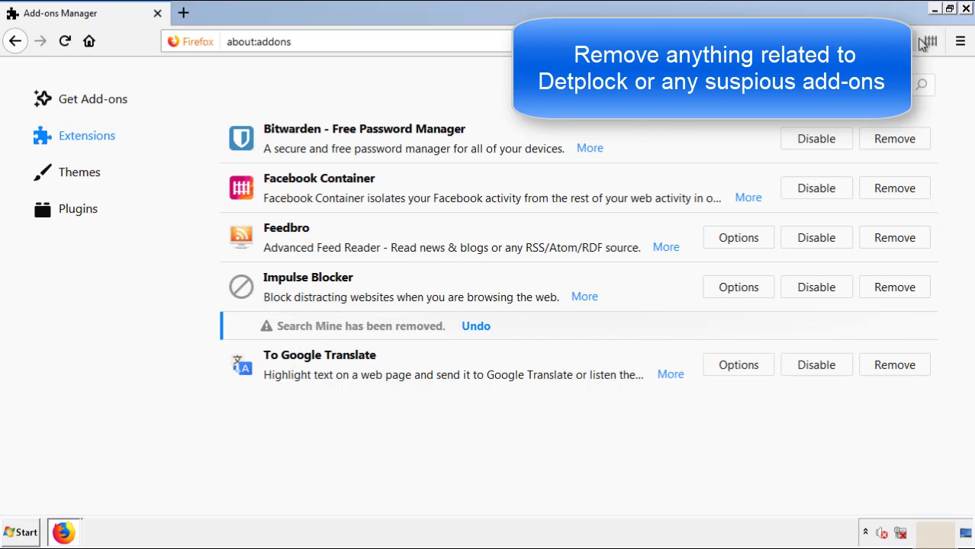
left_click(966, 10)
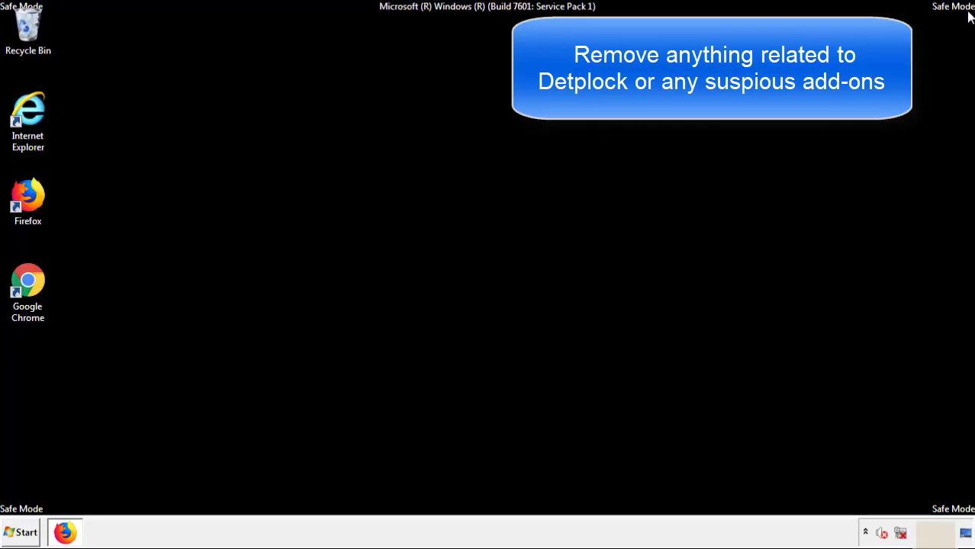
Step: Launch Google Chrome, remove the Search Mine extension from its installed extensions, and close the browser
double_click(27, 293)
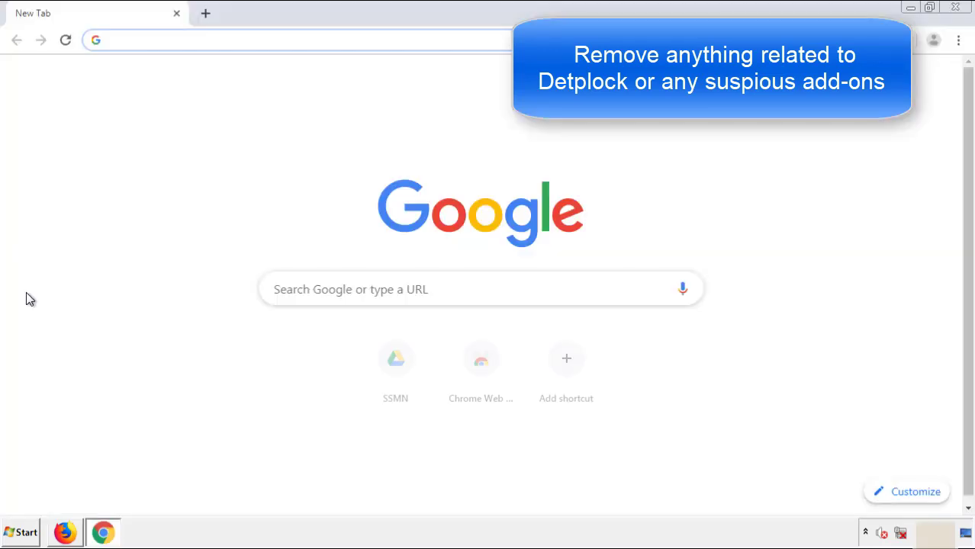
left_click(959, 39)
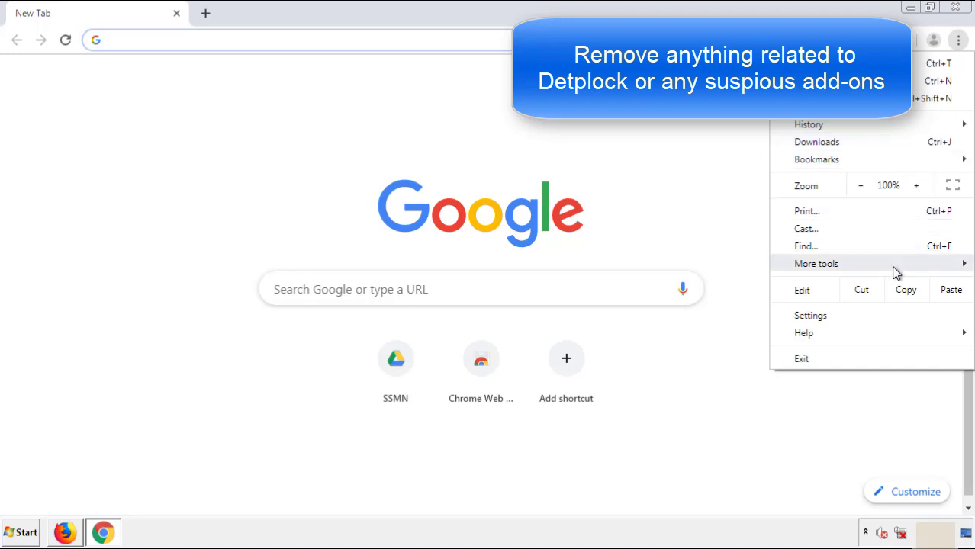
mouse_move(875, 268)
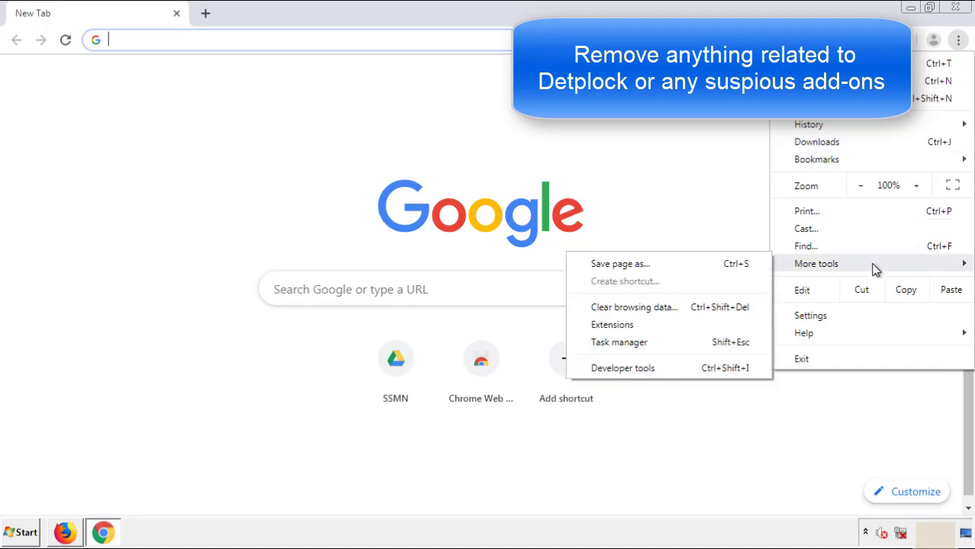
left_click(621, 324)
scroll(276, 248, "down", 10)
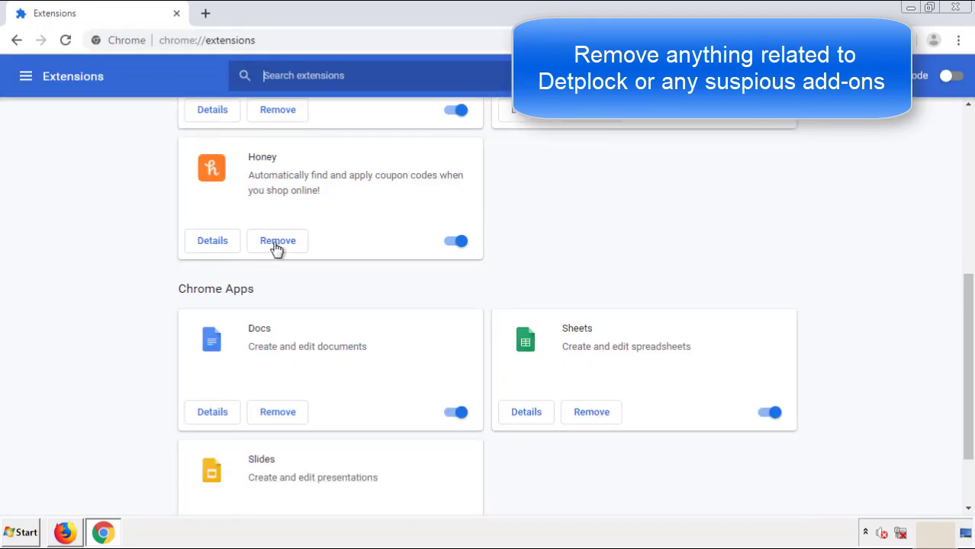
scroll(370, 278, "up", 10)
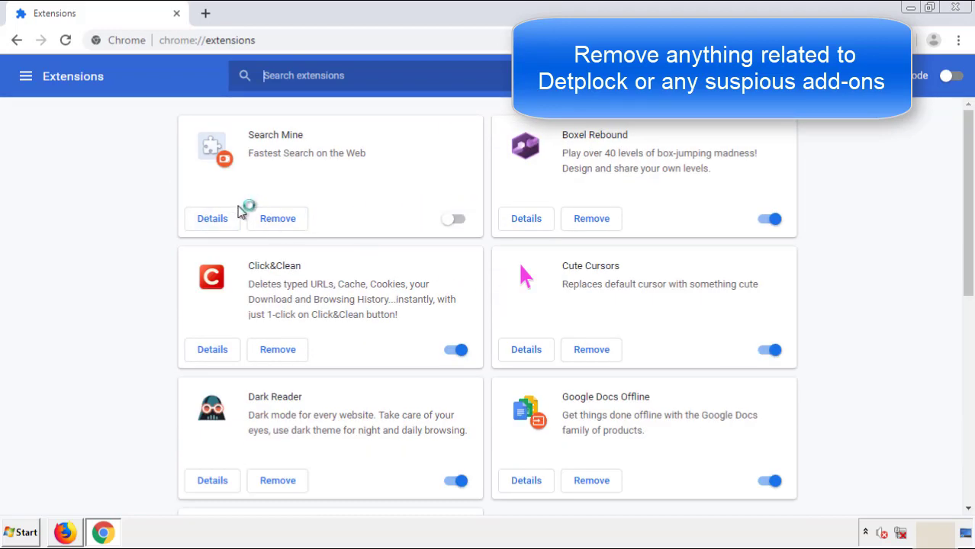
left_click(277, 221)
left_click(535, 130)
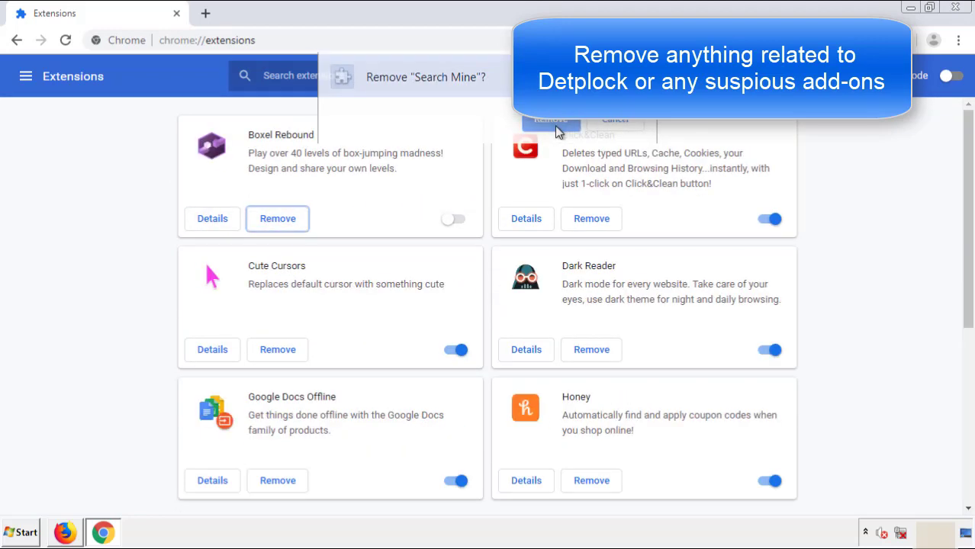
left_click(963, 11)
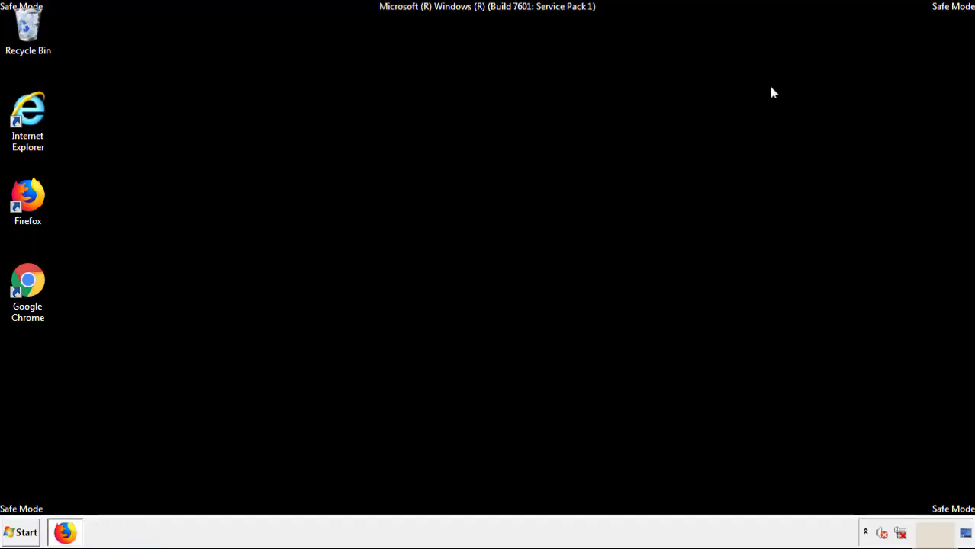
Step: Open the Windows shutdown options
left_click(22, 532)
left_click(264, 499)
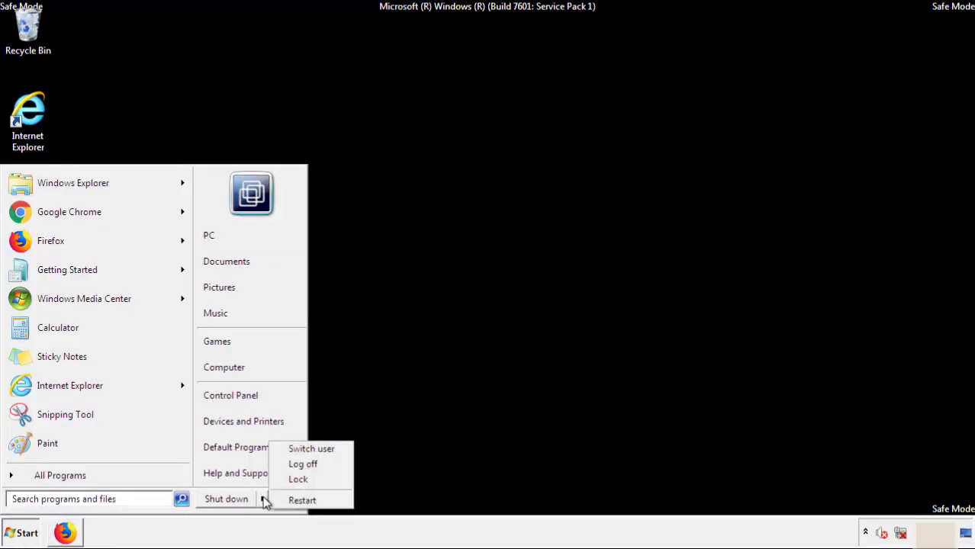